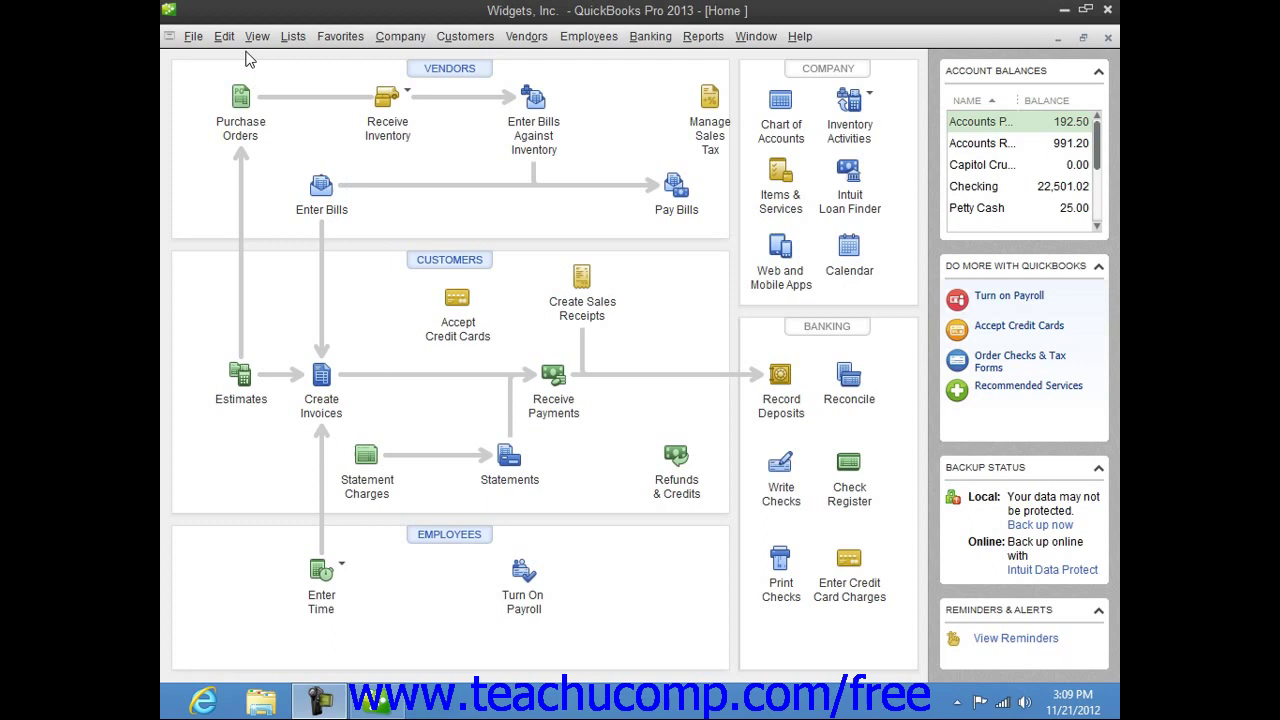
Start an advanced import of Excel files, declining the offer to use Add/Edit Multiple List Entries
click(193, 36)
mouse_move(283, 232)
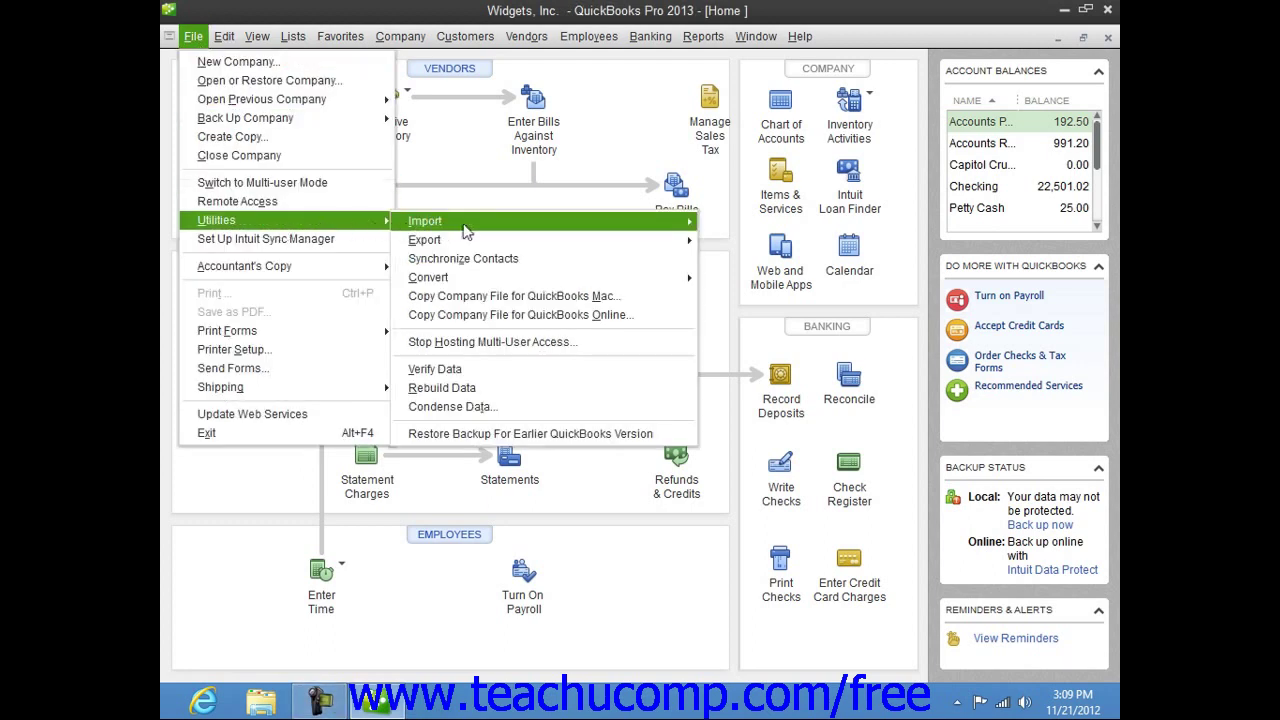
mouse_move(660, 222)
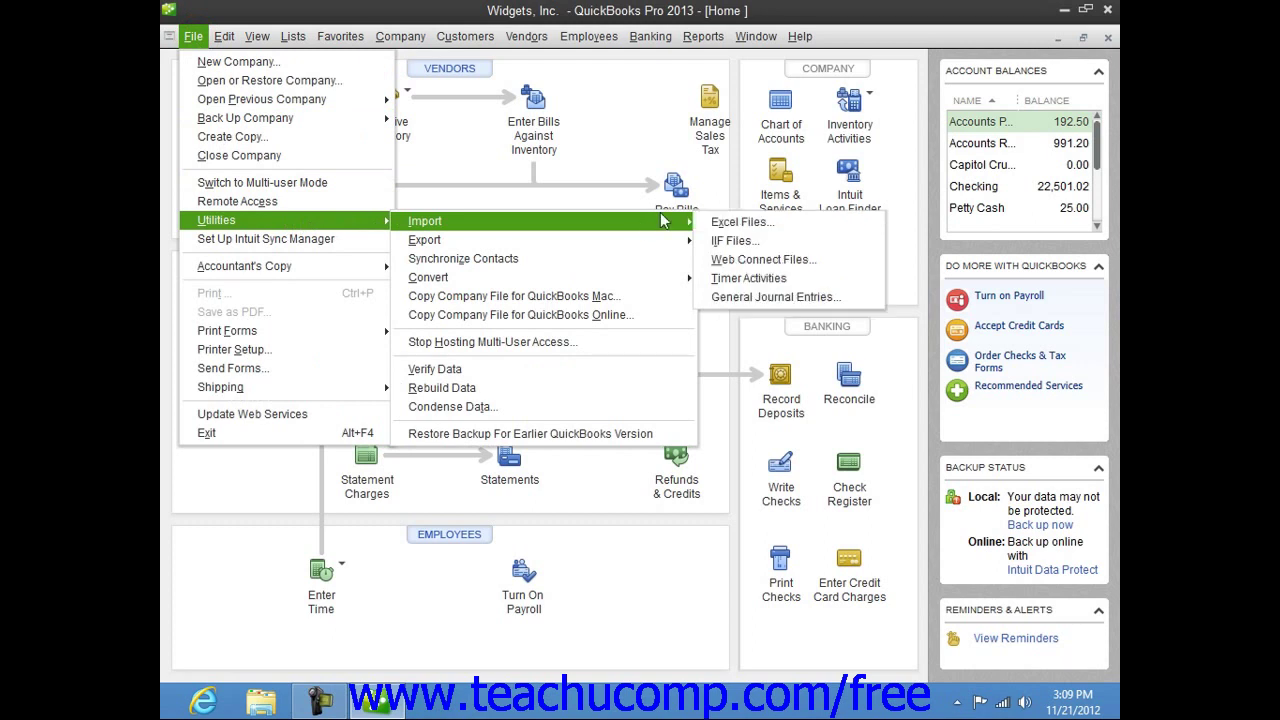
click(733, 222)
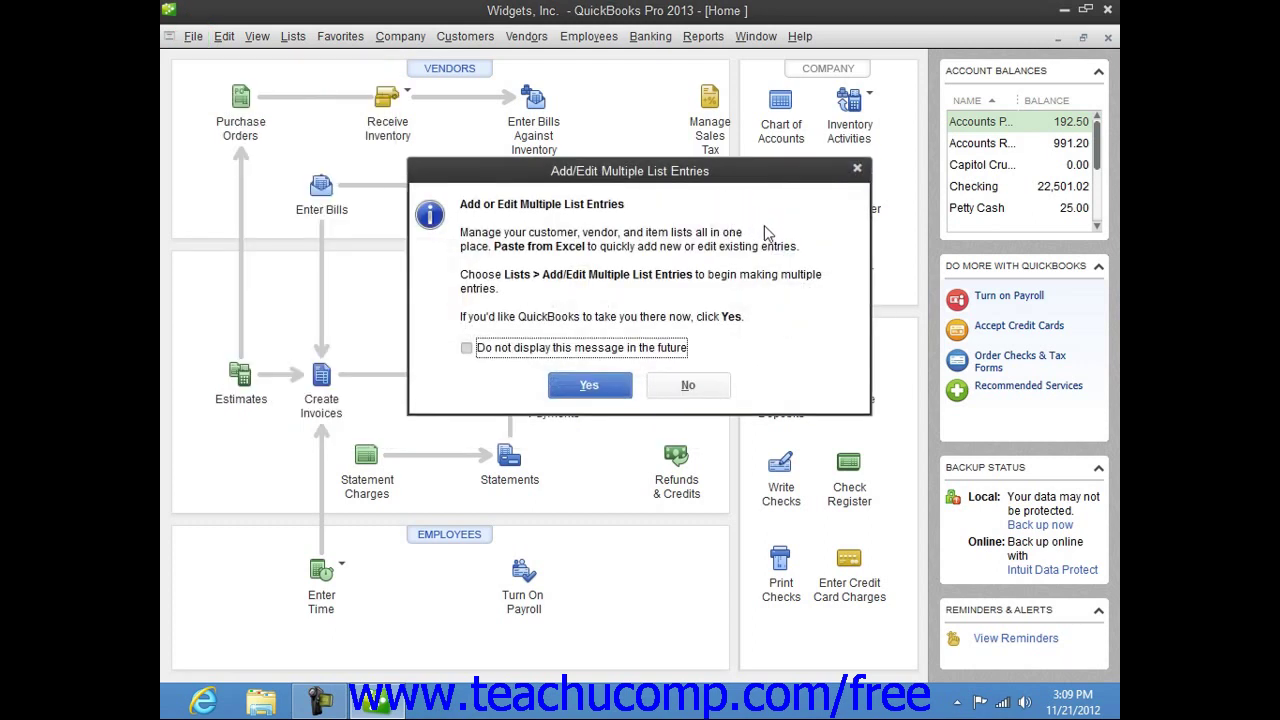
click(663, 385)
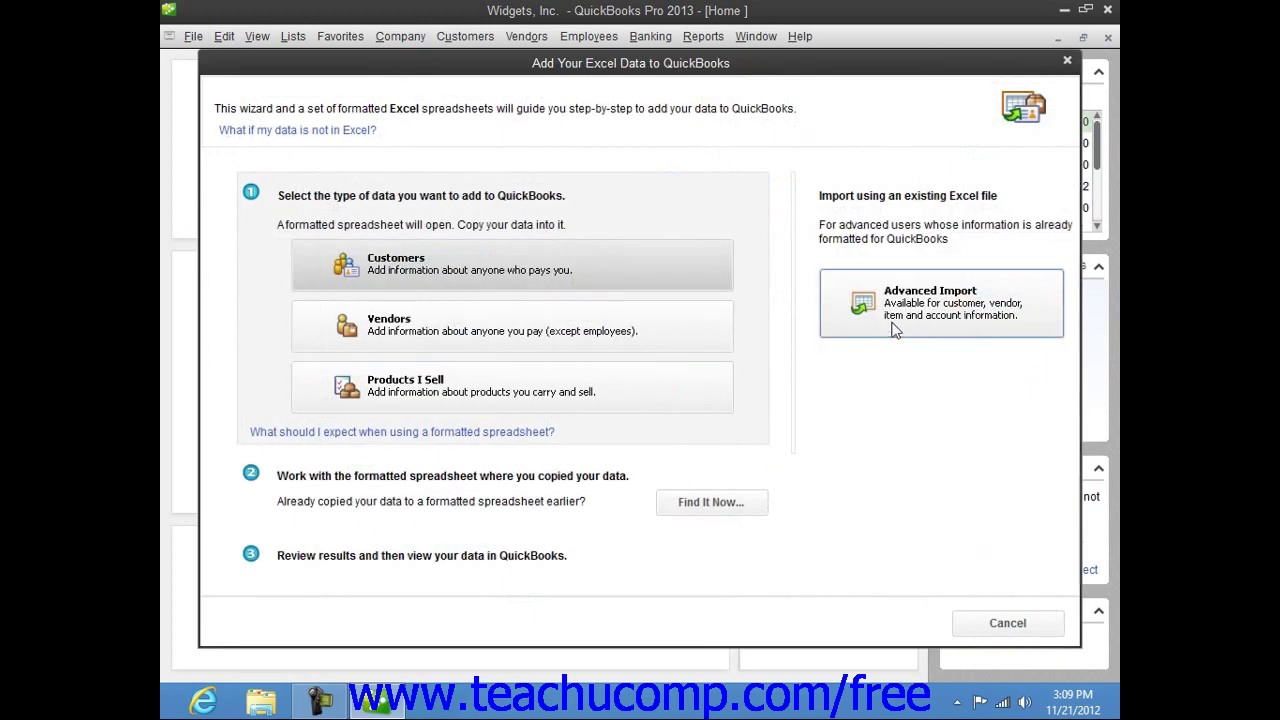
click(895, 328)
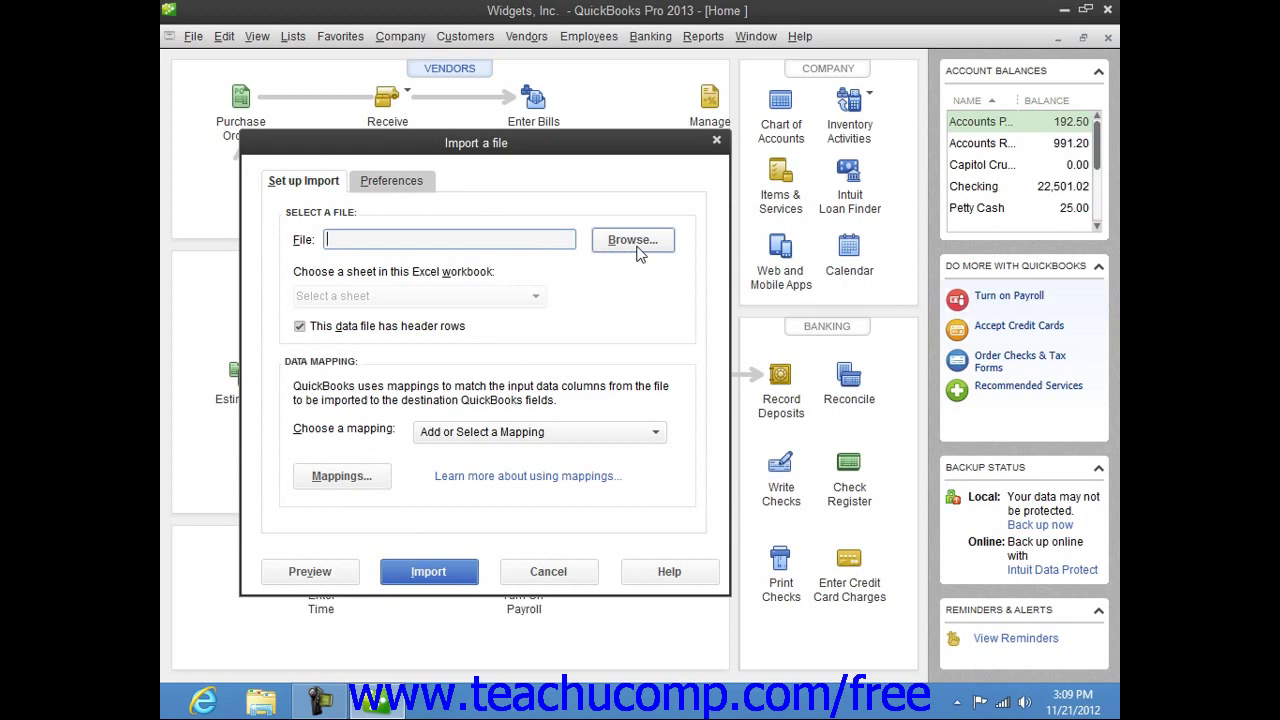
Select the Customers workbook from the Documents library as the import file and choose its Sheet1
click(633, 240)
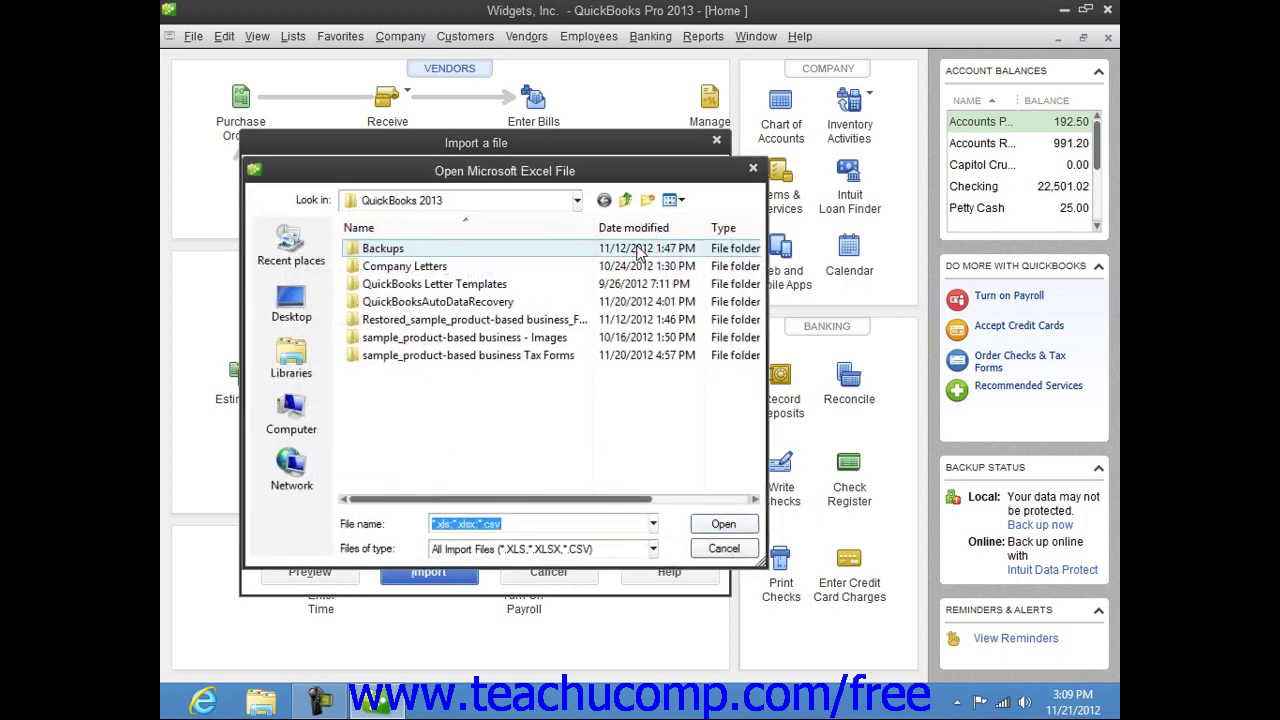
click(291, 358)
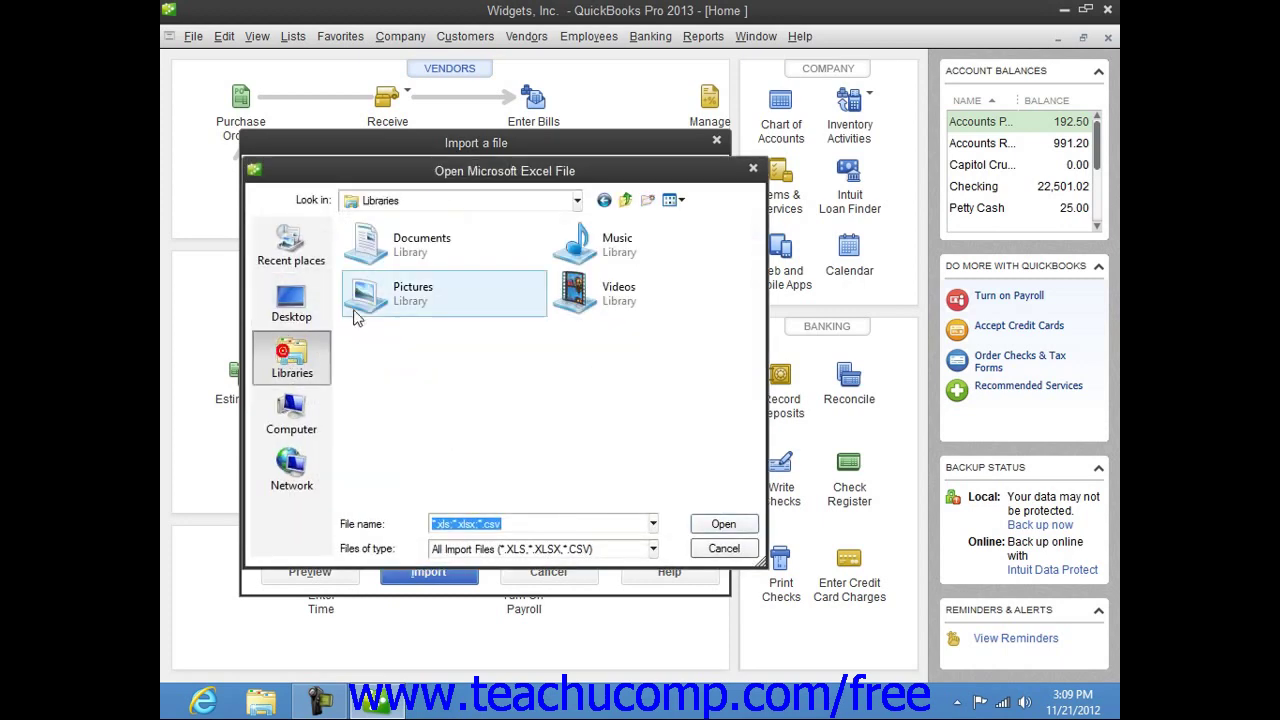
double_click(400, 252)
scroll(410, 300, down, 2)
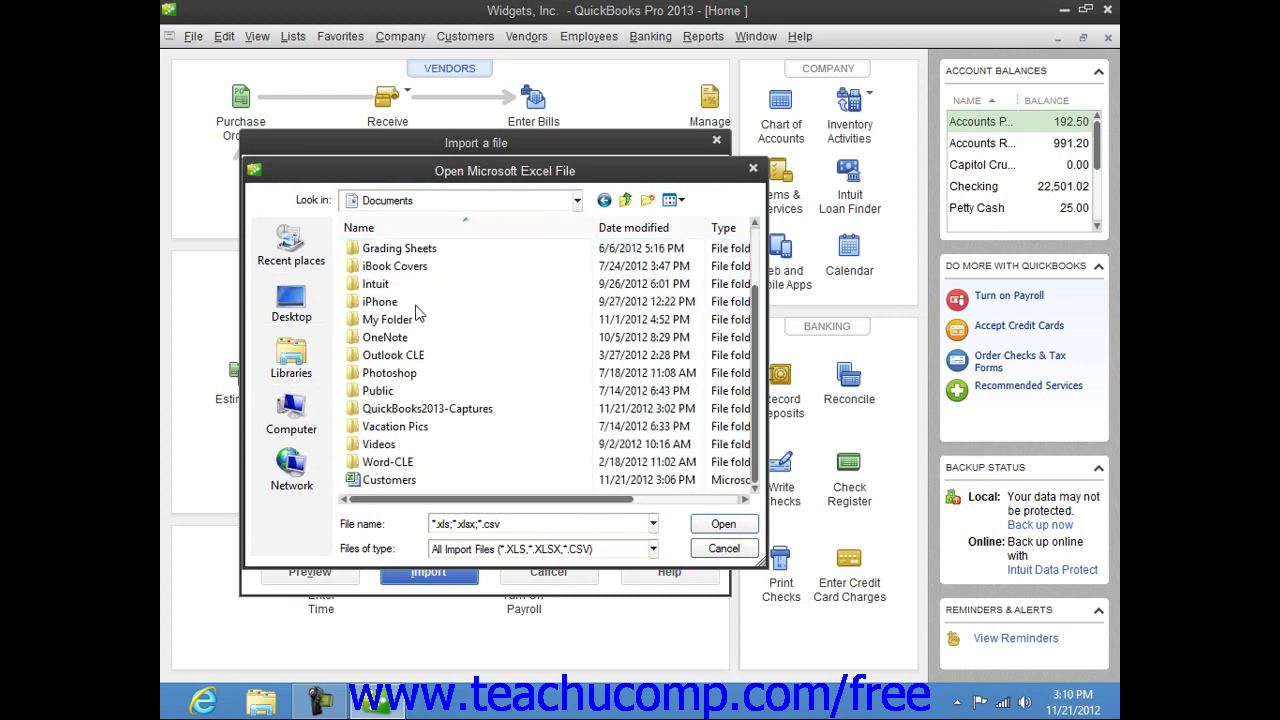
click(405, 479)
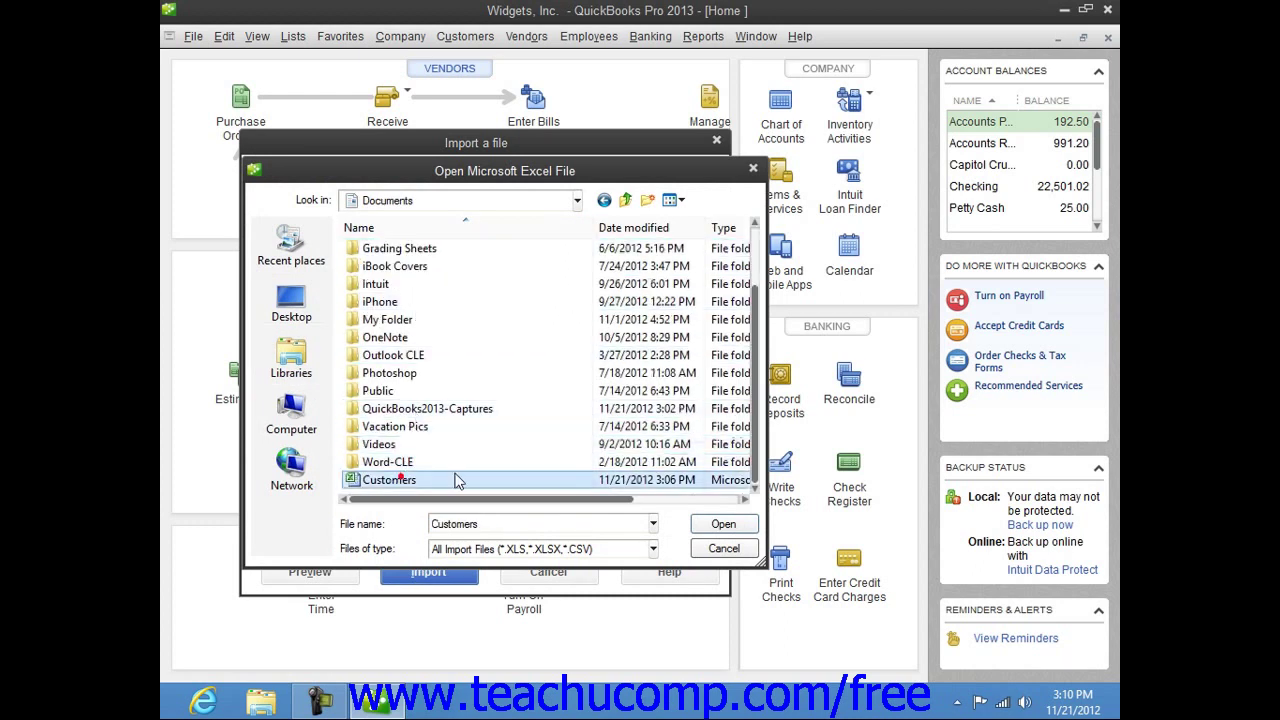
click(712, 524)
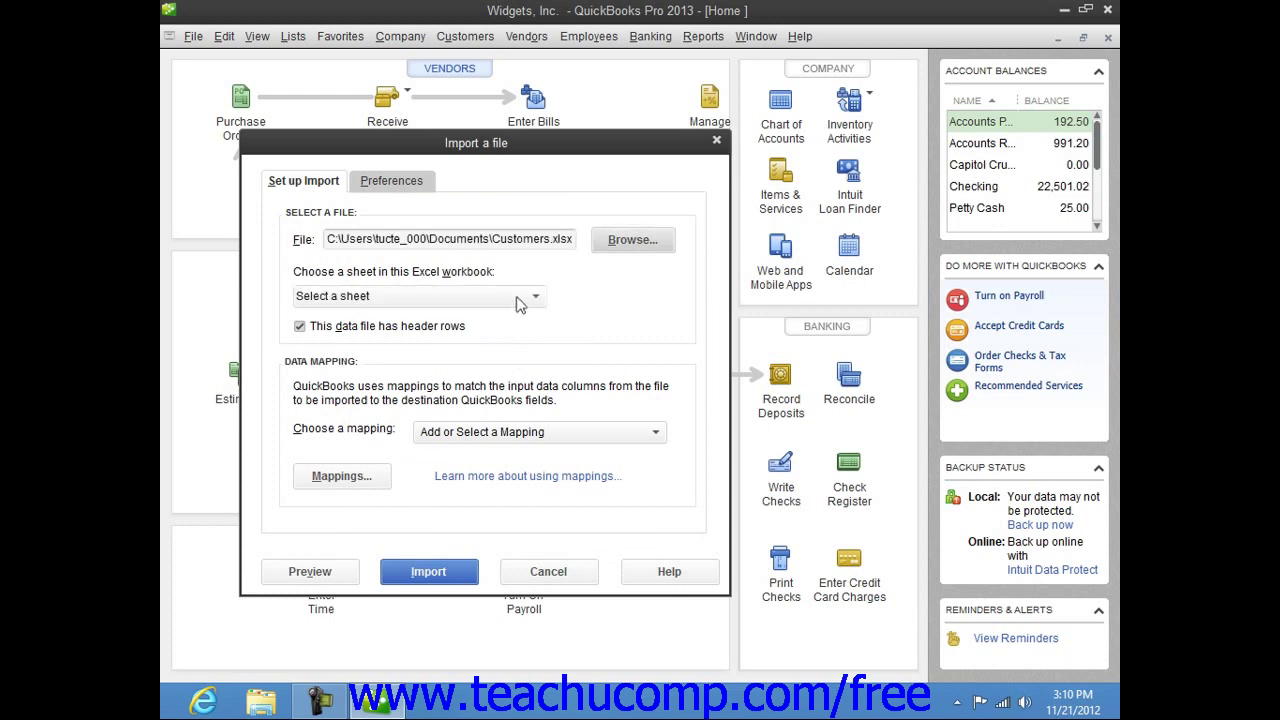
click(533, 296)
click(452, 350)
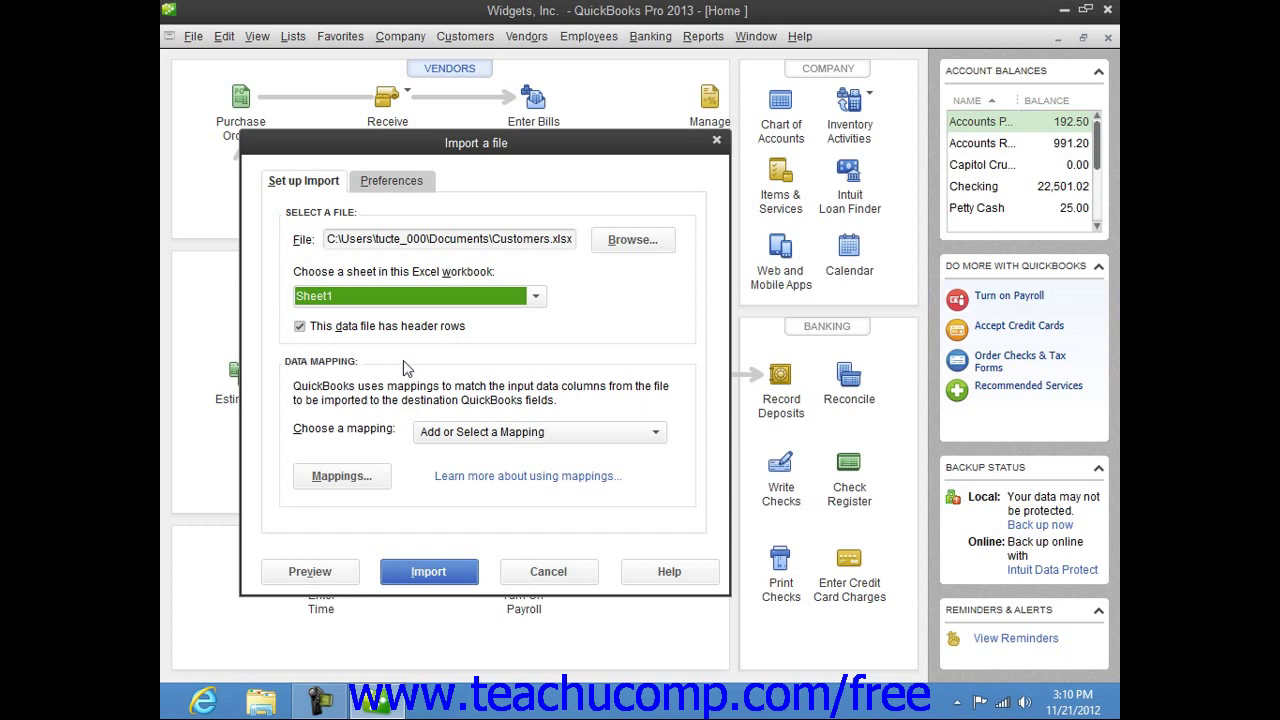
Add a new data mapping named Customers with the import type Customer
click(450, 435)
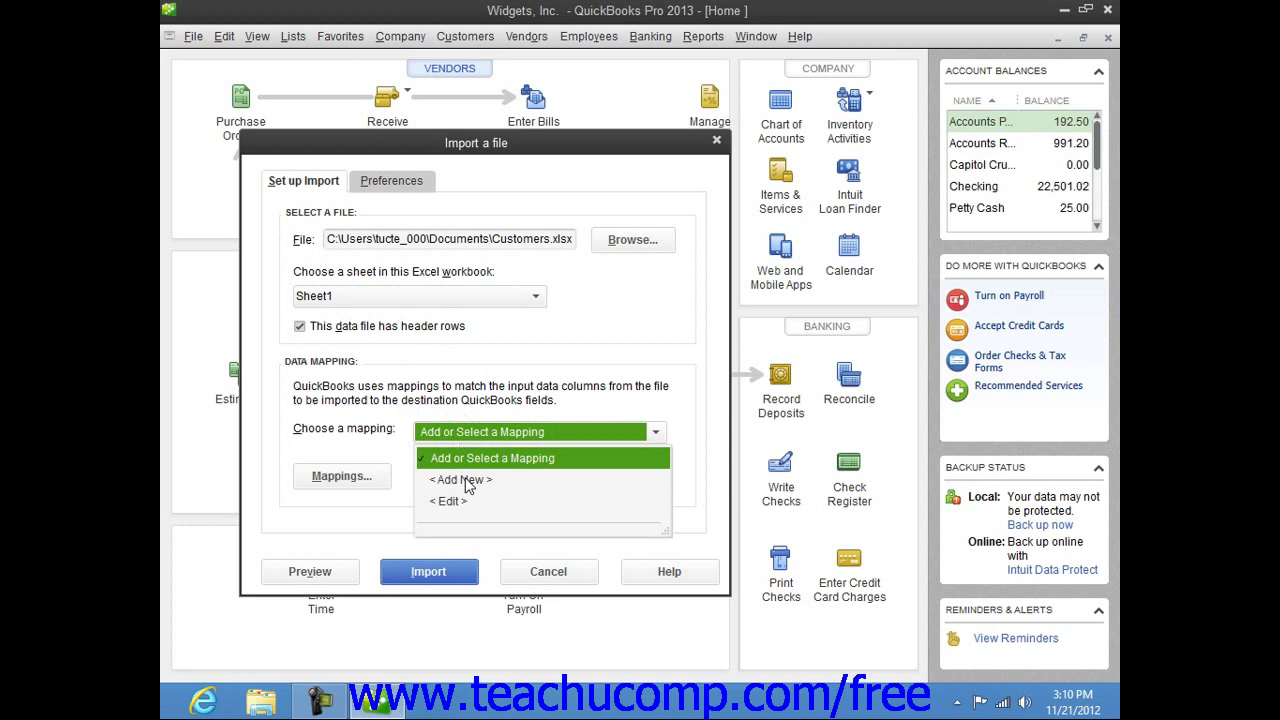
click(465, 480)
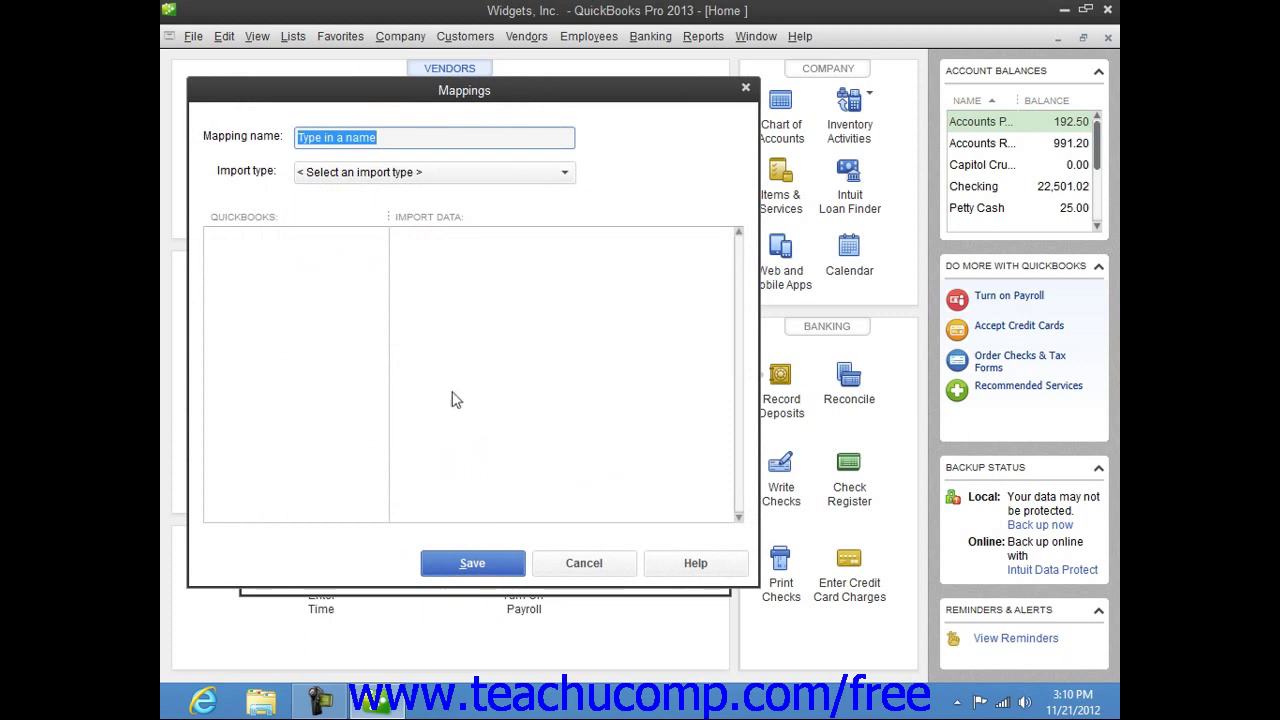
text(Cu)
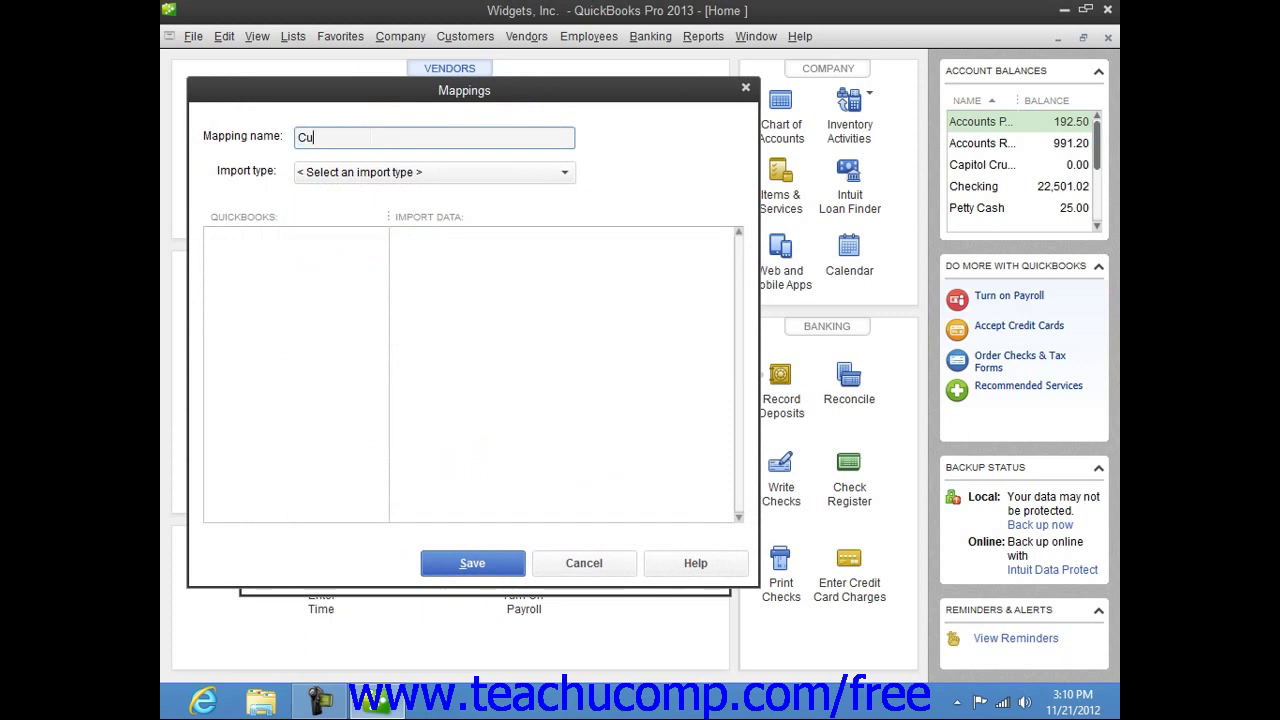
text(stomers)
click(531, 174)
click(497, 219)
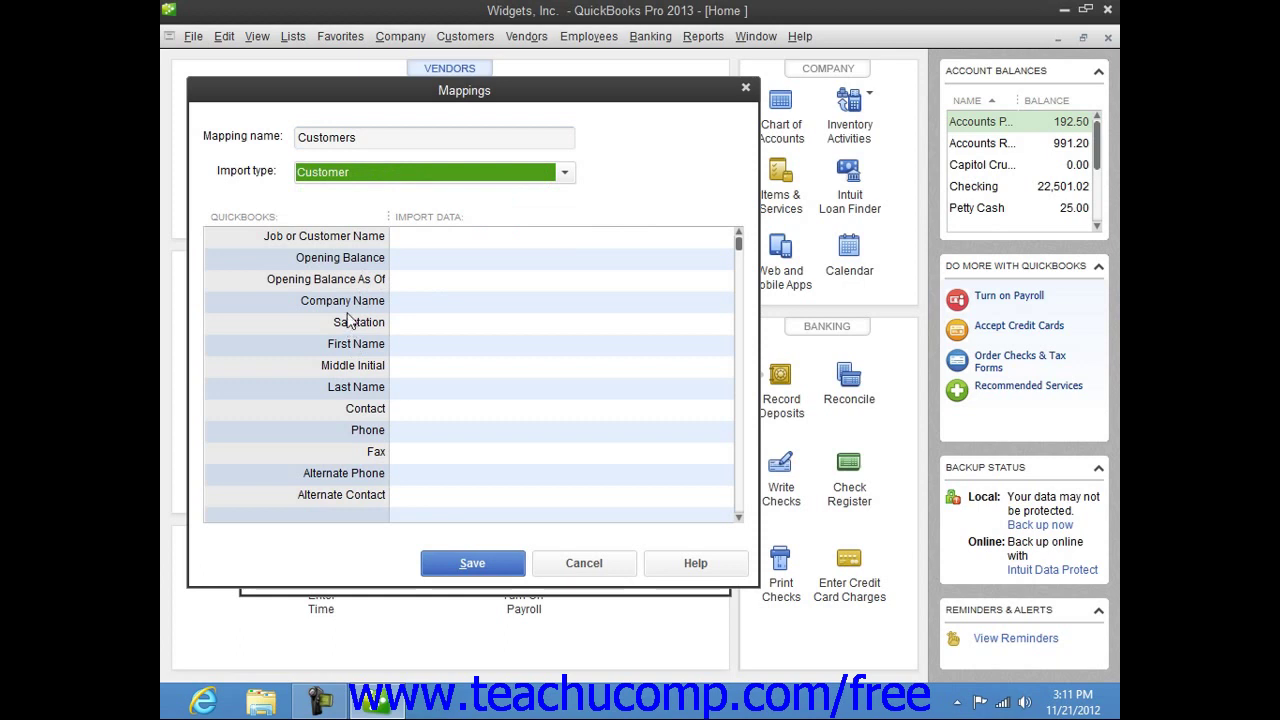
Map both the Job or Customer Name and Company Name fields to the Customer Name column
click(575, 238)
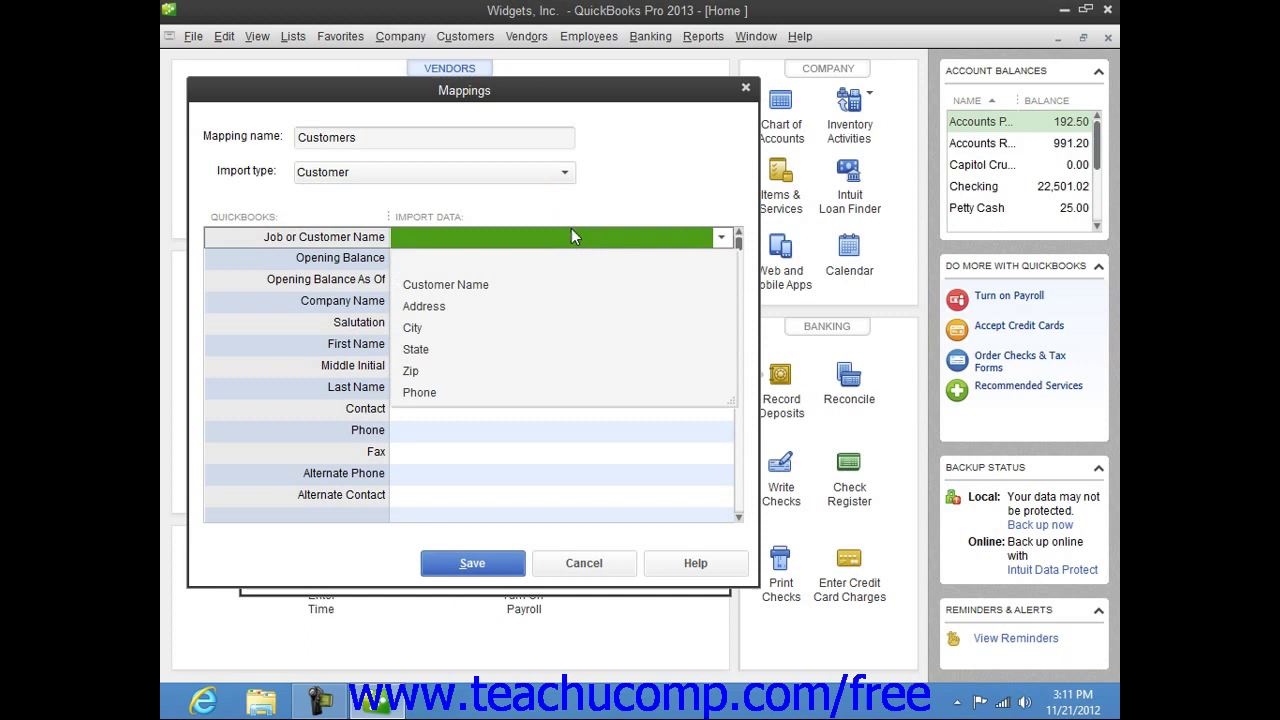
click(480, 284)
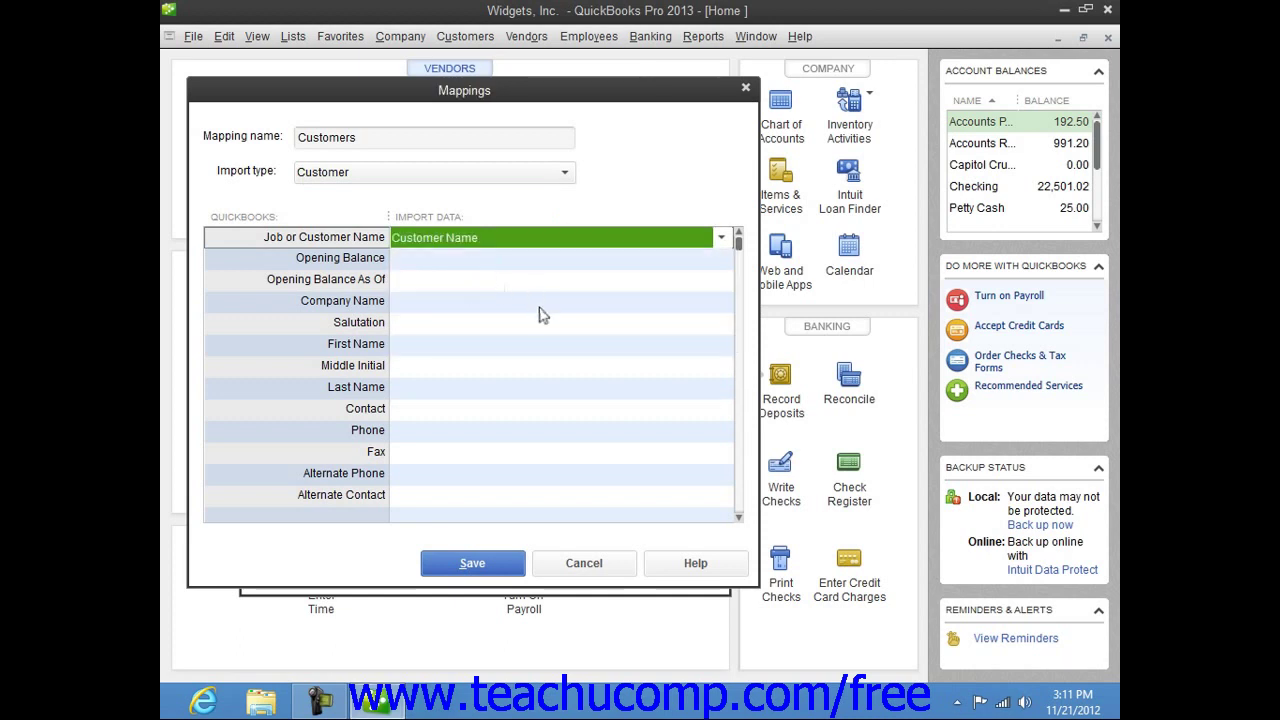
click(538, 303)
click(500, 352)
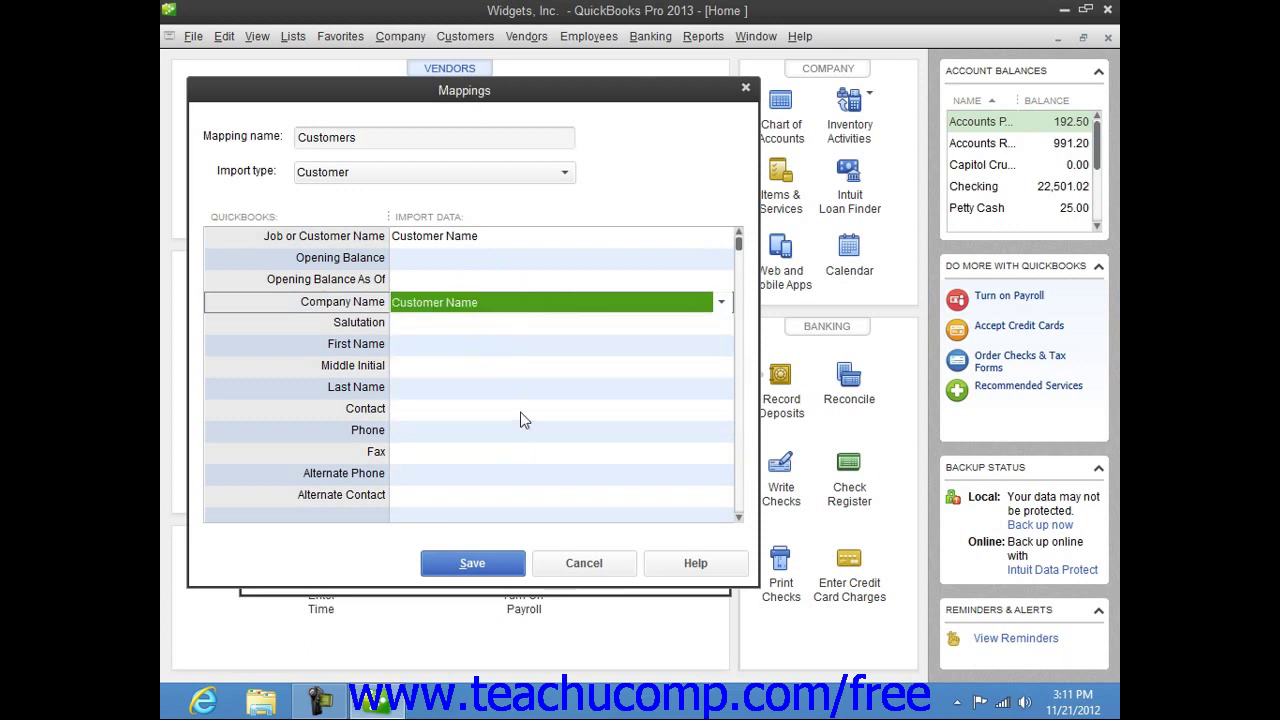
click(529, 474)
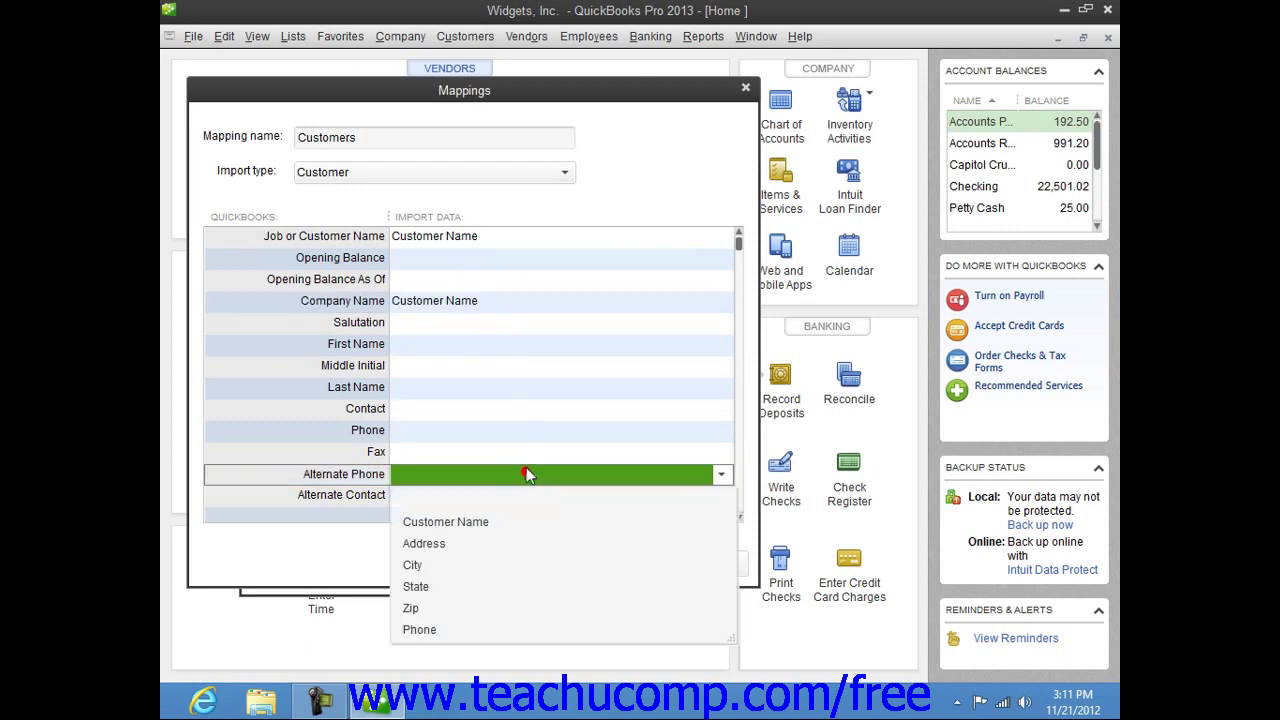
click(529, 412)
Map Billing Address 1 to Address, Billing Address 2 to City, Billing Address 3 to State and Billing Address 4 to Zip
click(736, 518)
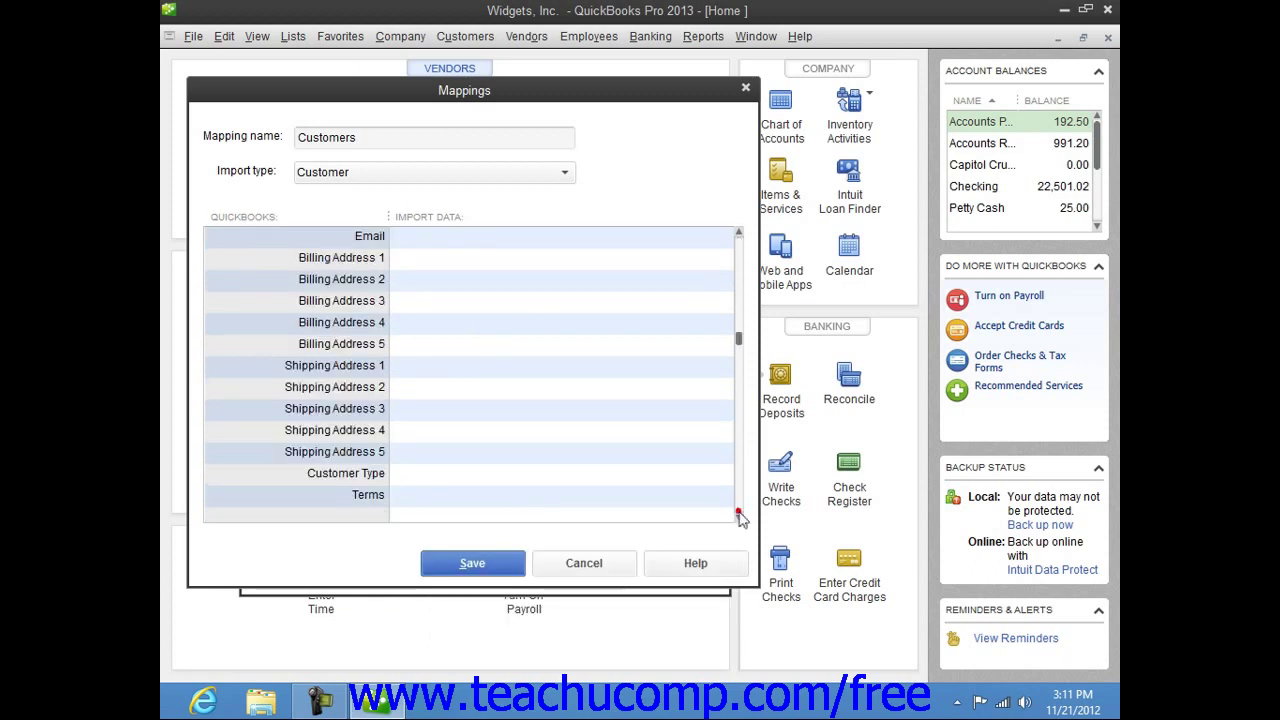
click(582, 259)
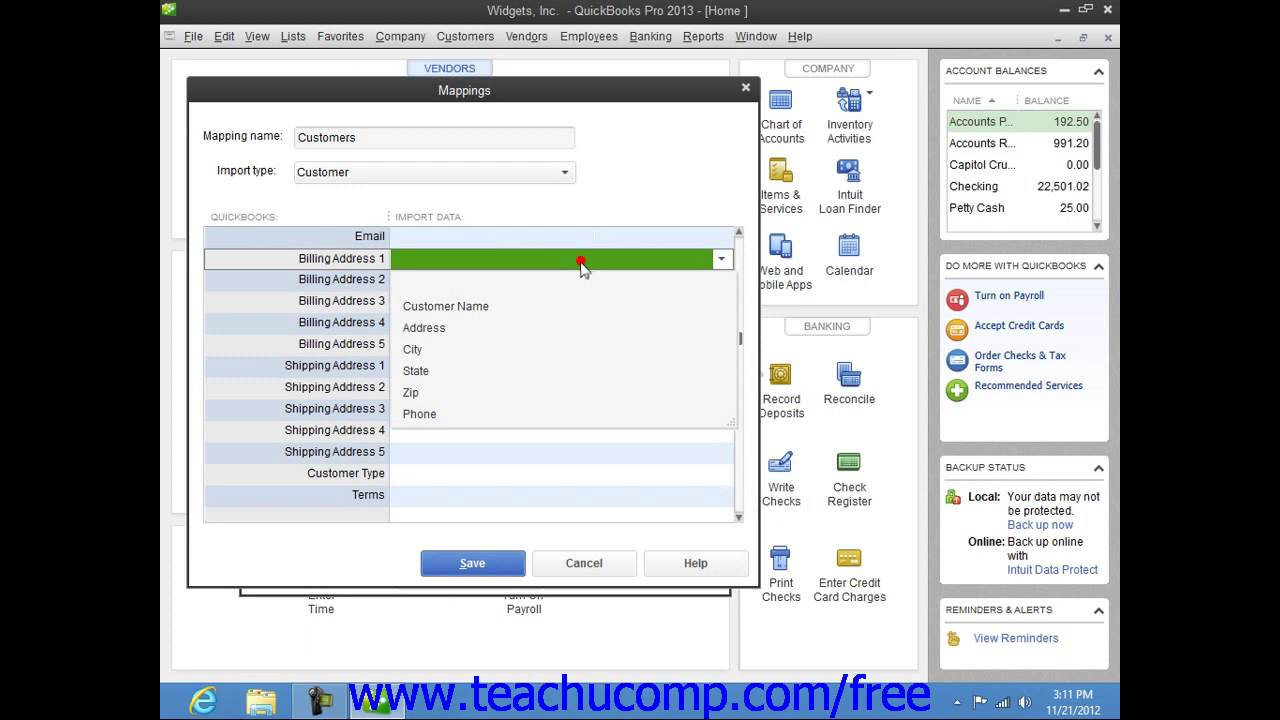
click(450, 329)
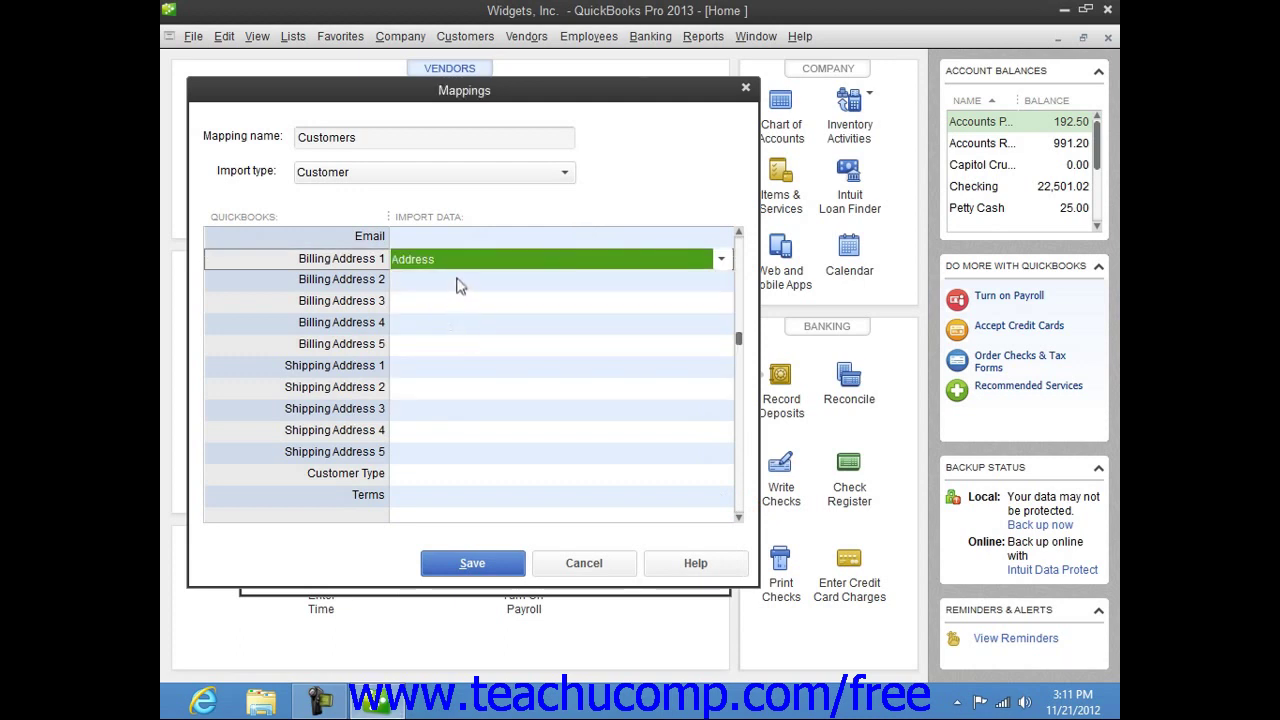
click(455, 281)
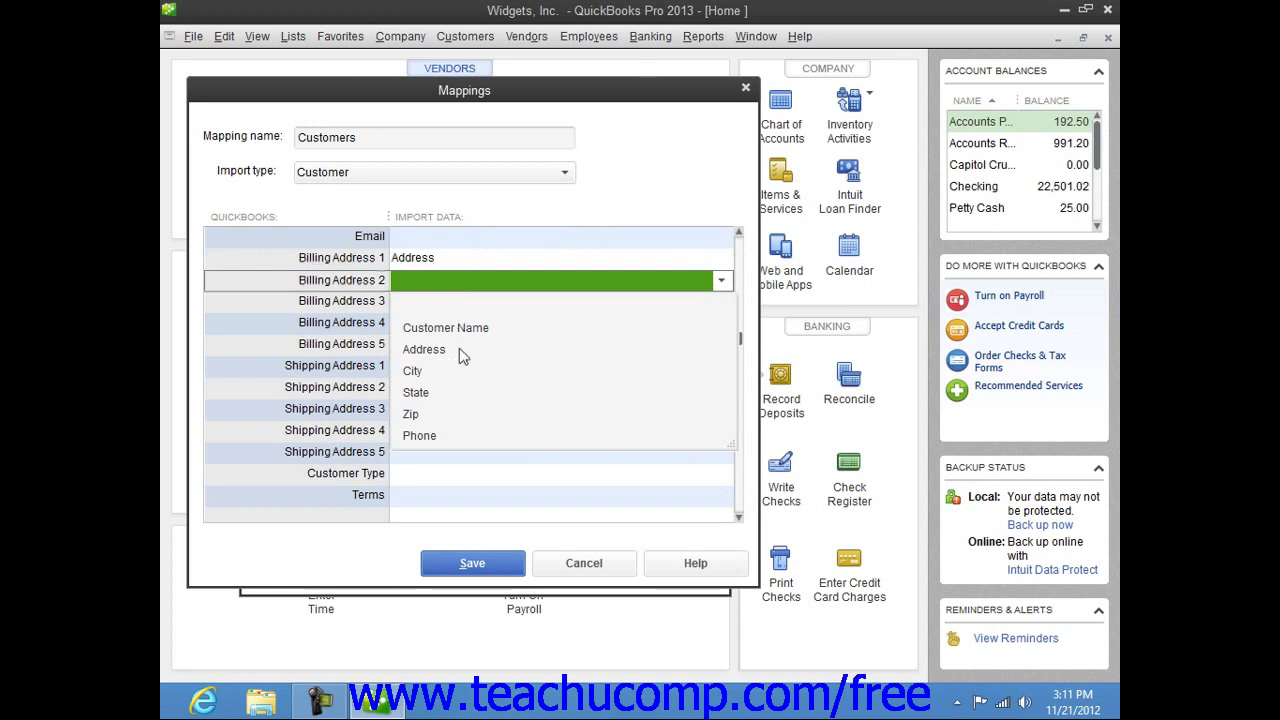
click(449, 368)
click(451, 304)
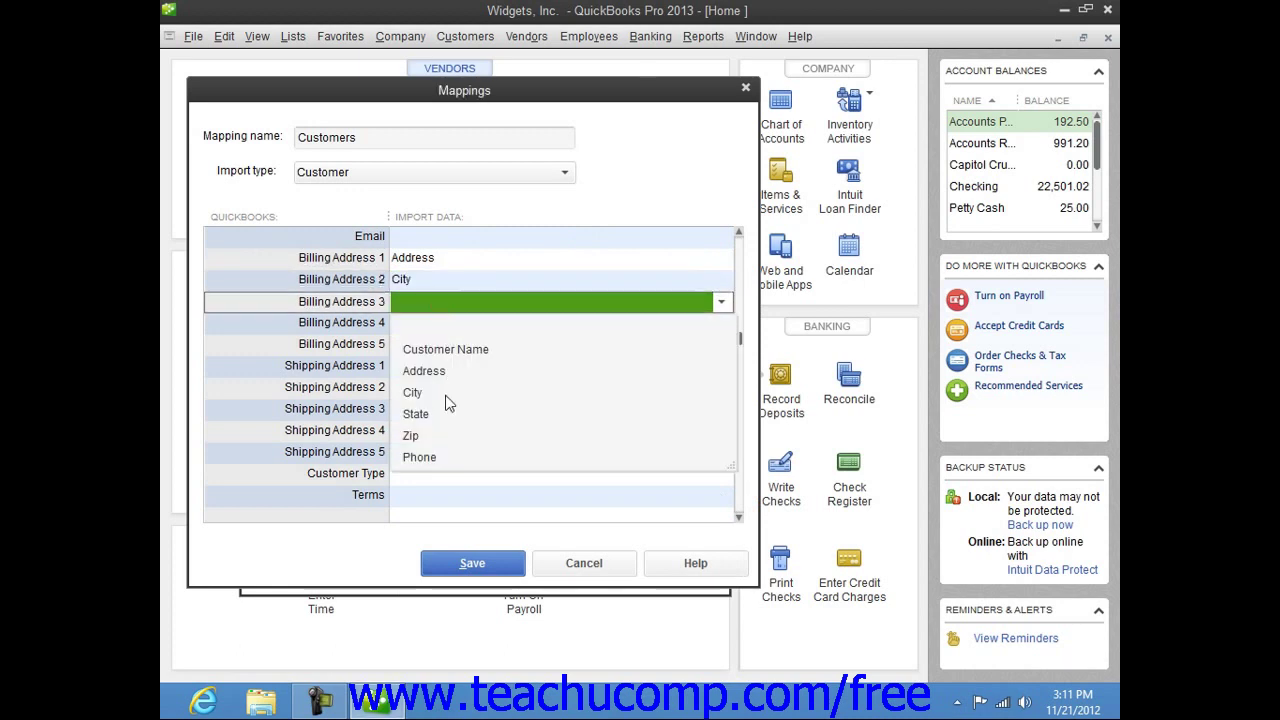
click(441, 414)
click(442, 323)
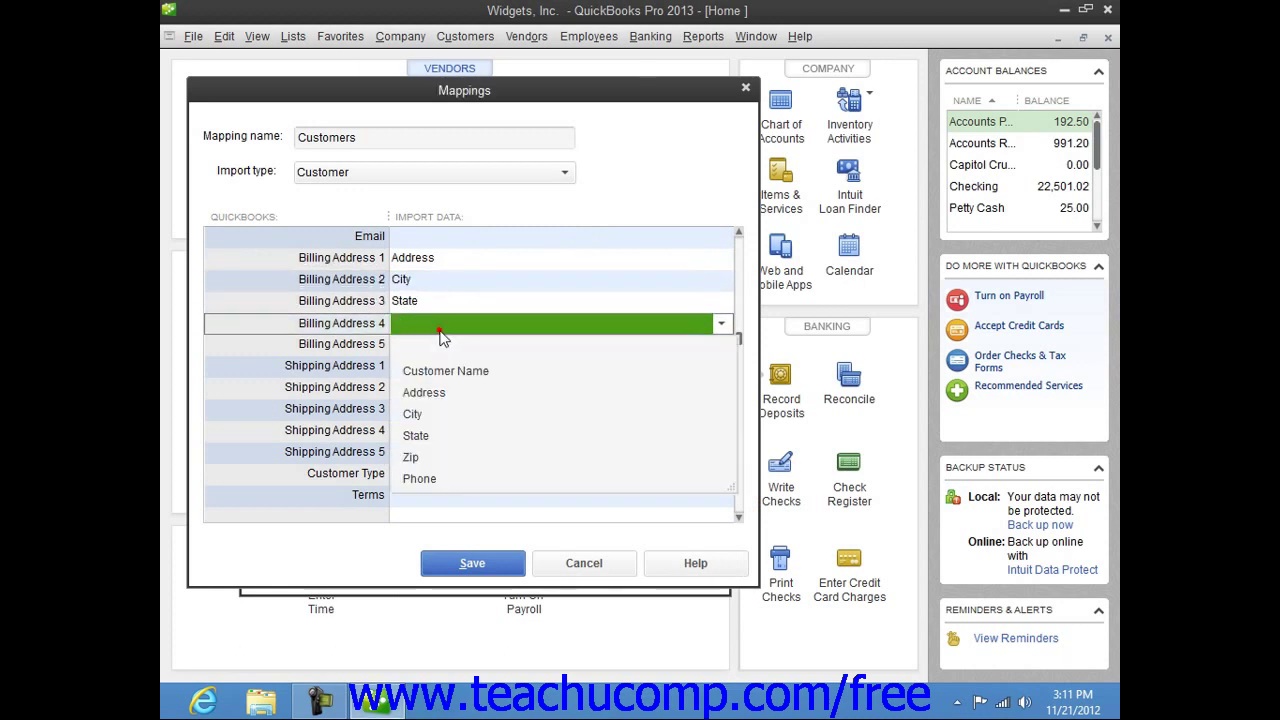
click(446, 457)
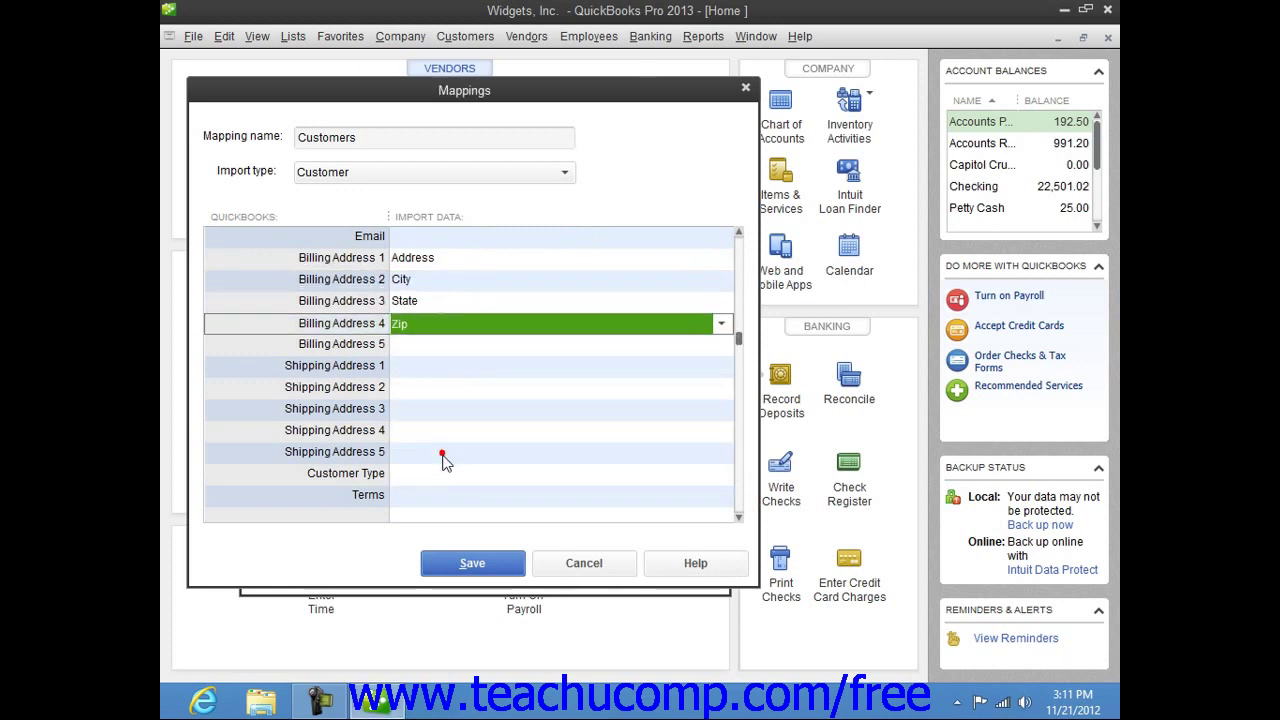
Map the Phone field to the Phone column and save the mapping
click(741, 262)
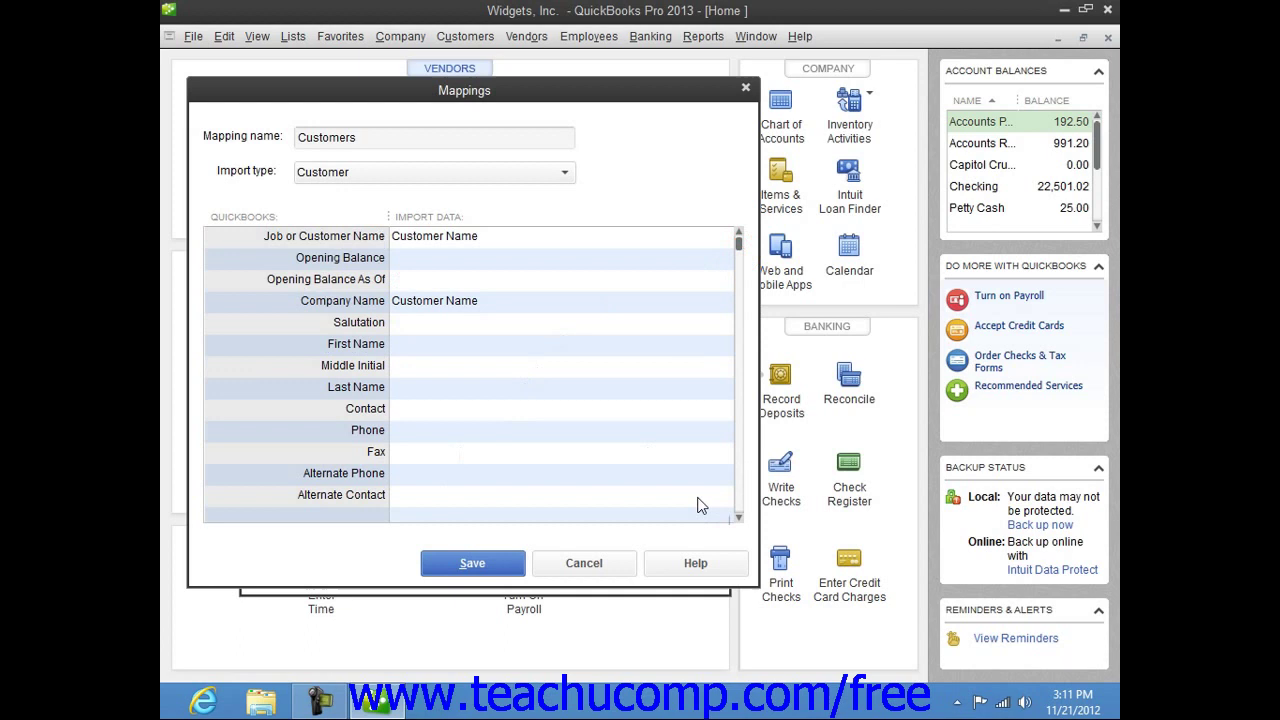
click(566, 430)
click(486, 587)
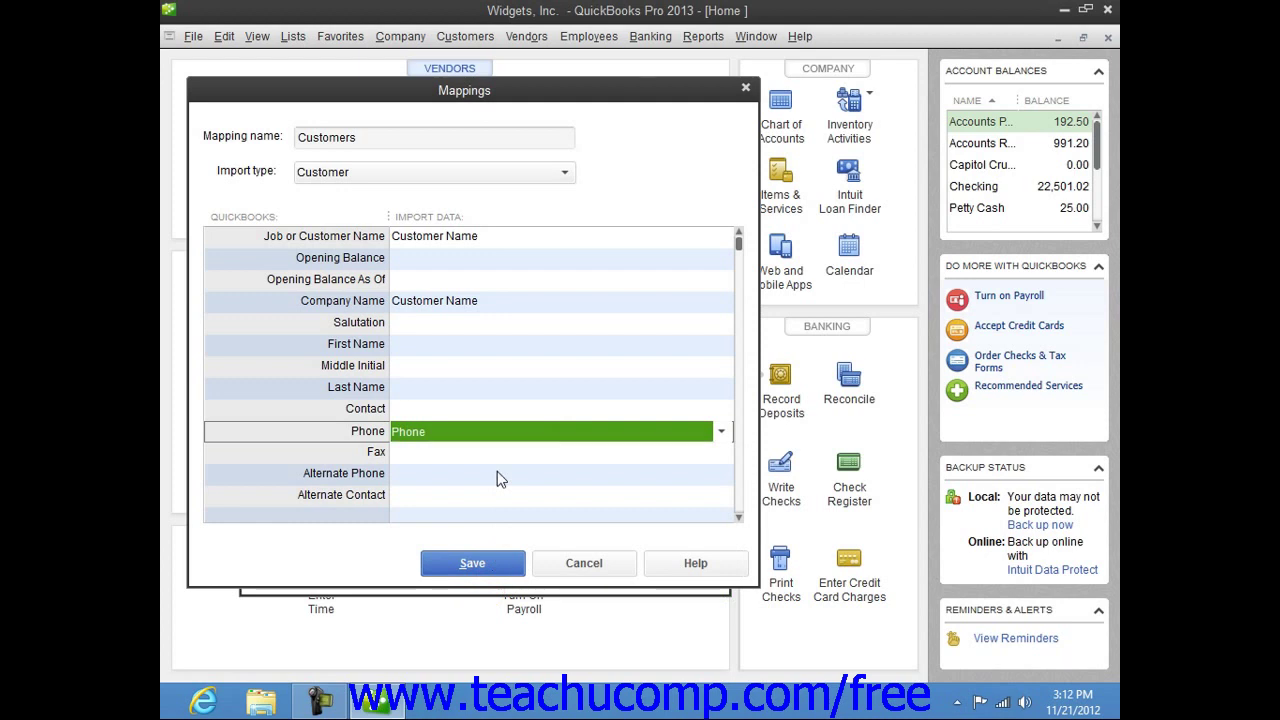
click(513, 566)
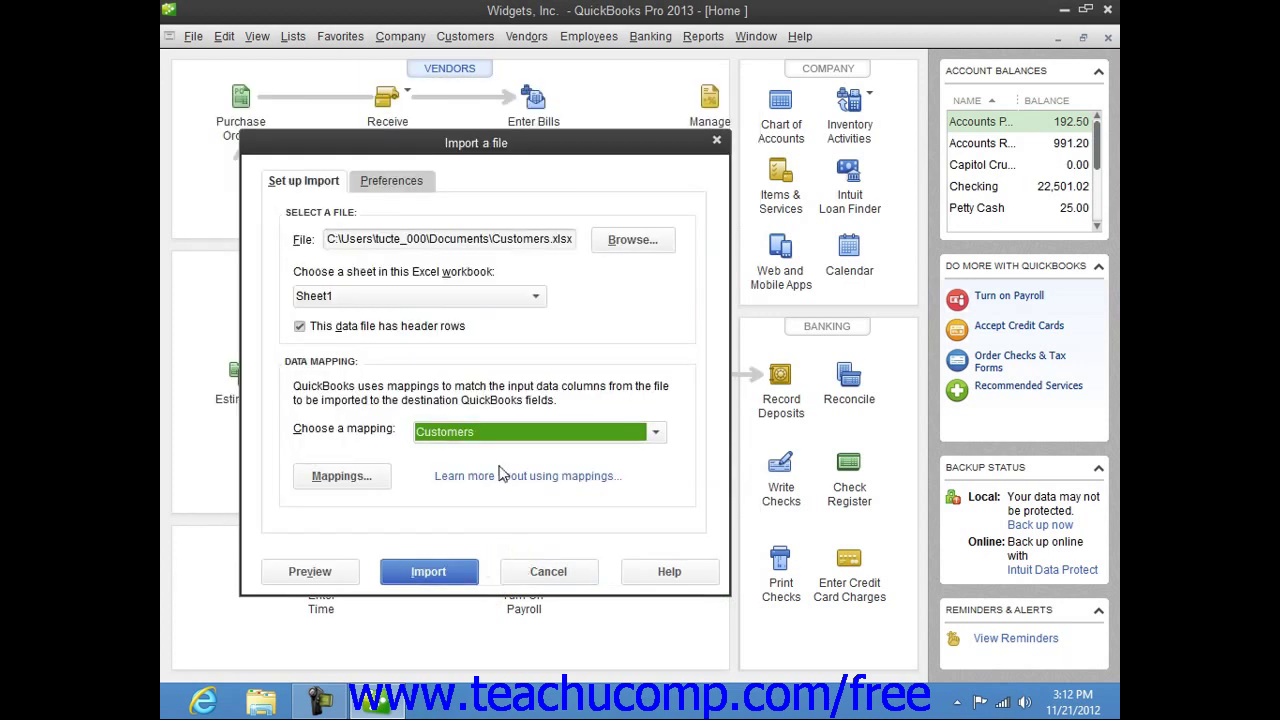
Preview the import data and set error handling to import rows with errors and leave error fields blank
click(342, 578)
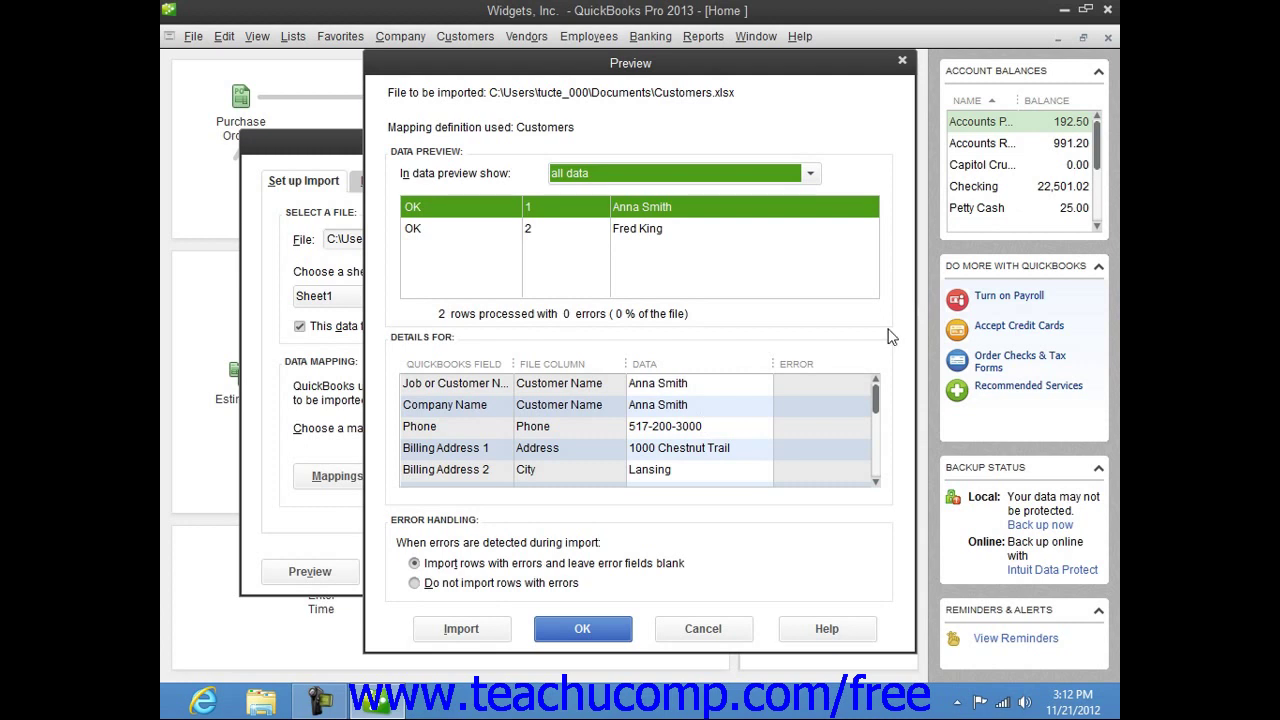
click(515, 565)
click(515, 583)
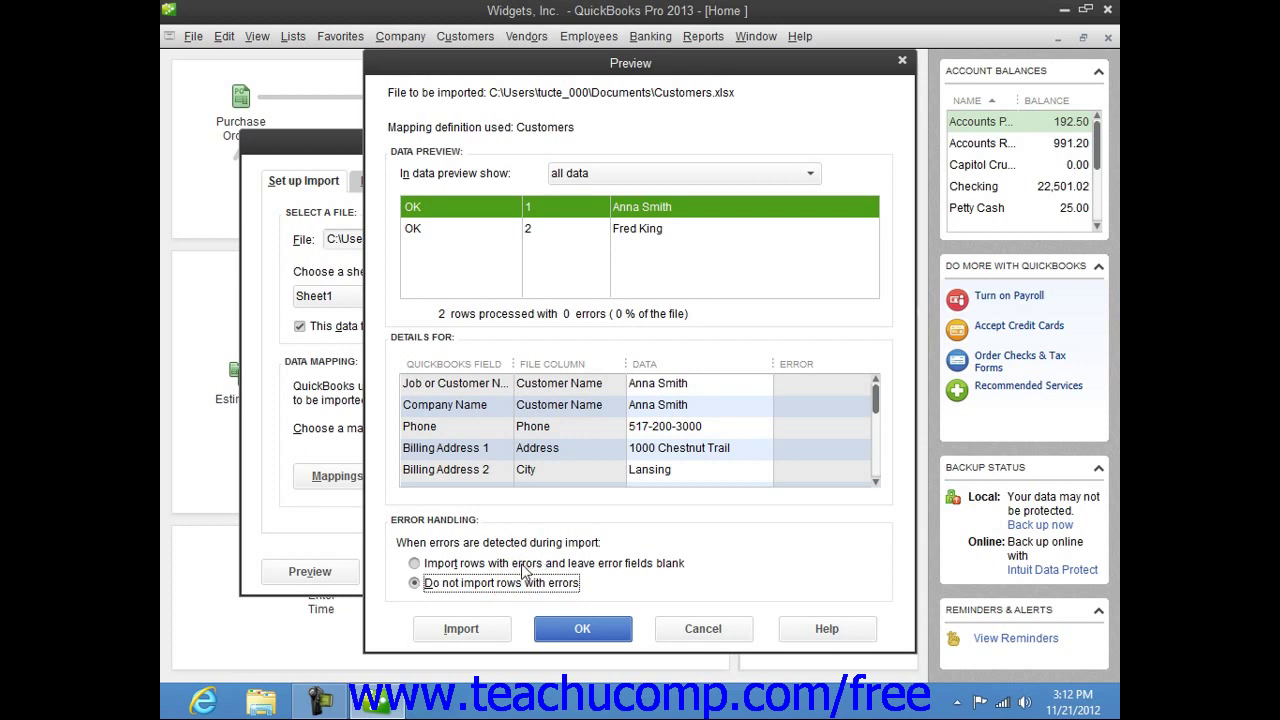
click(522, 564)
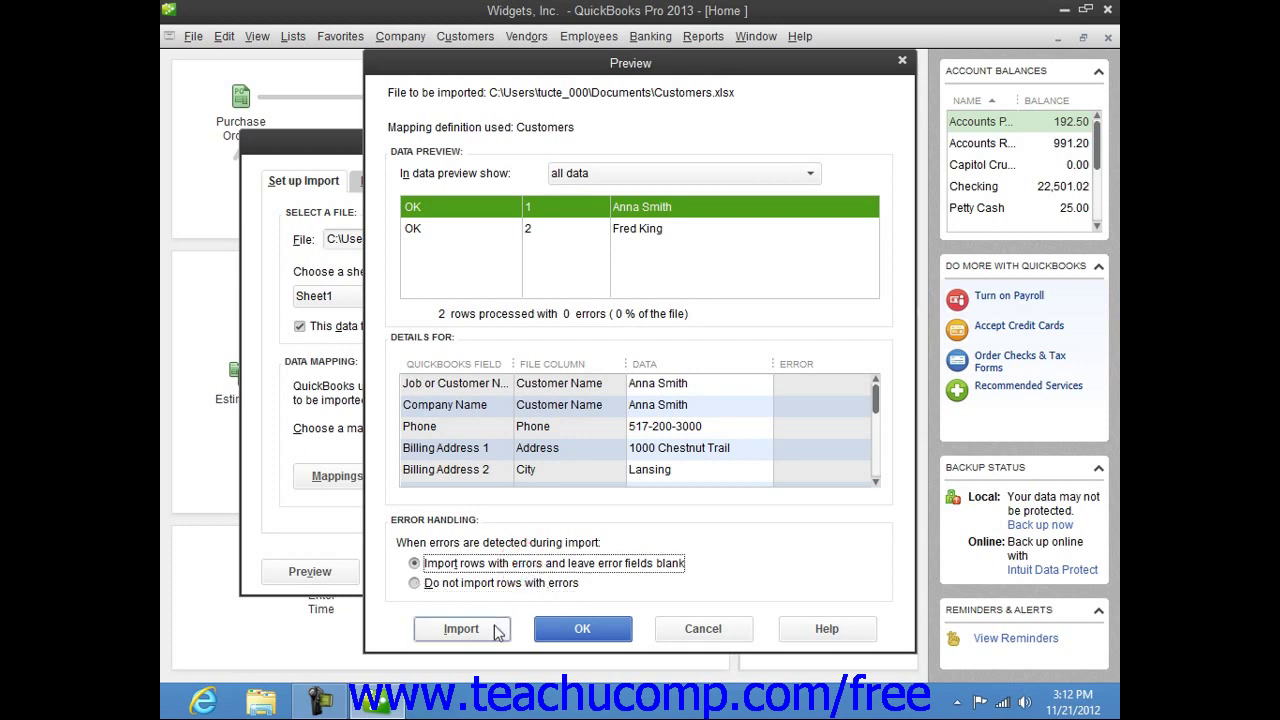
Import the previewed customer data, confirming that the import should continue, and dismiss the closing message
click(494, 630)
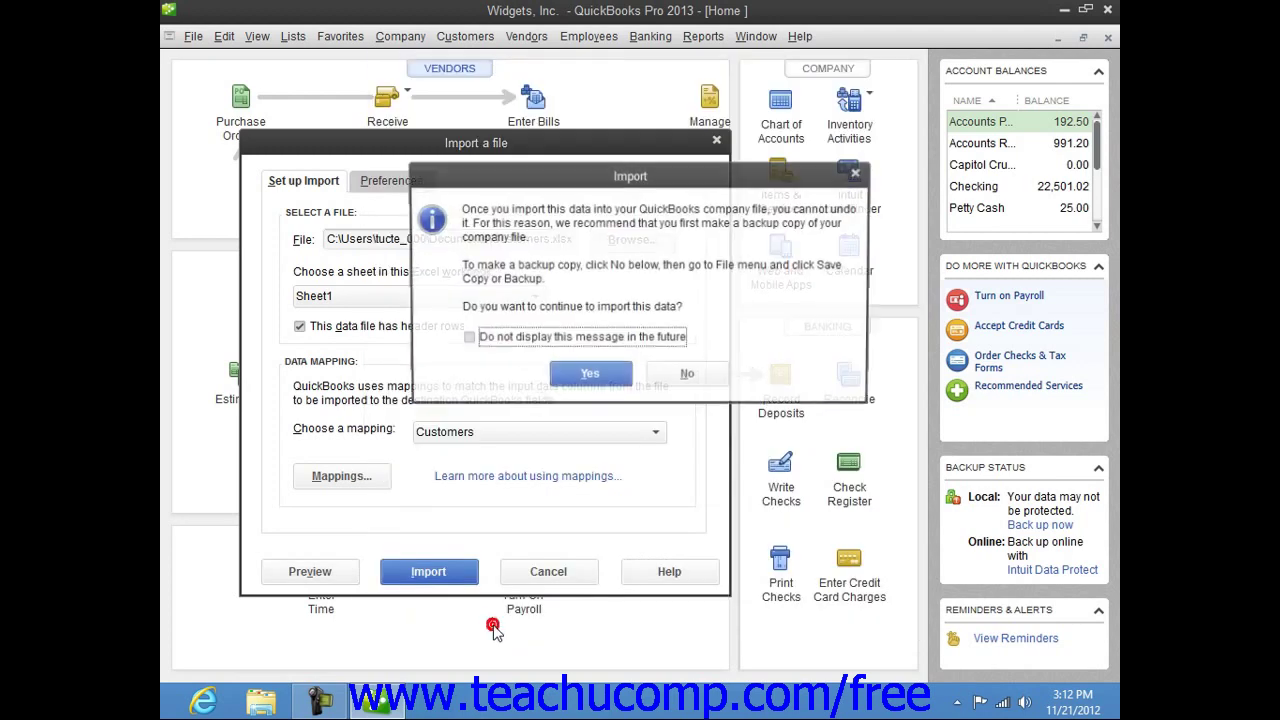
click(607, 377)
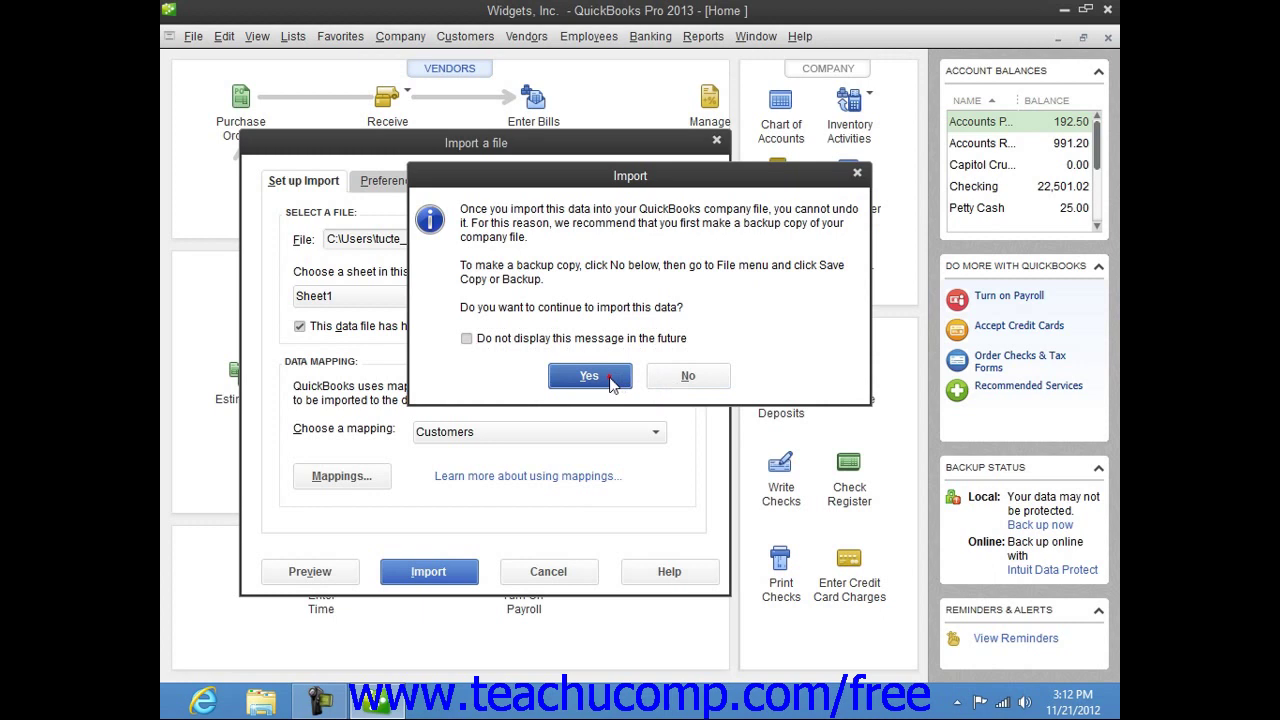
click(639, 247)
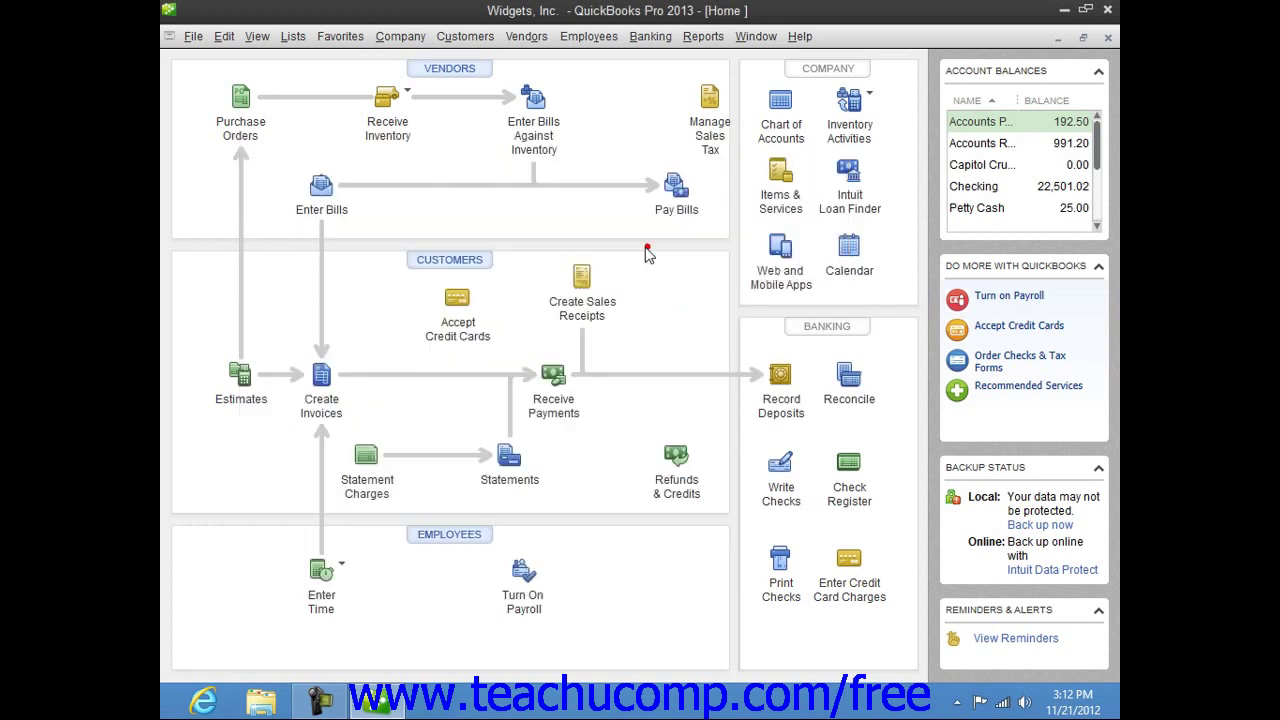